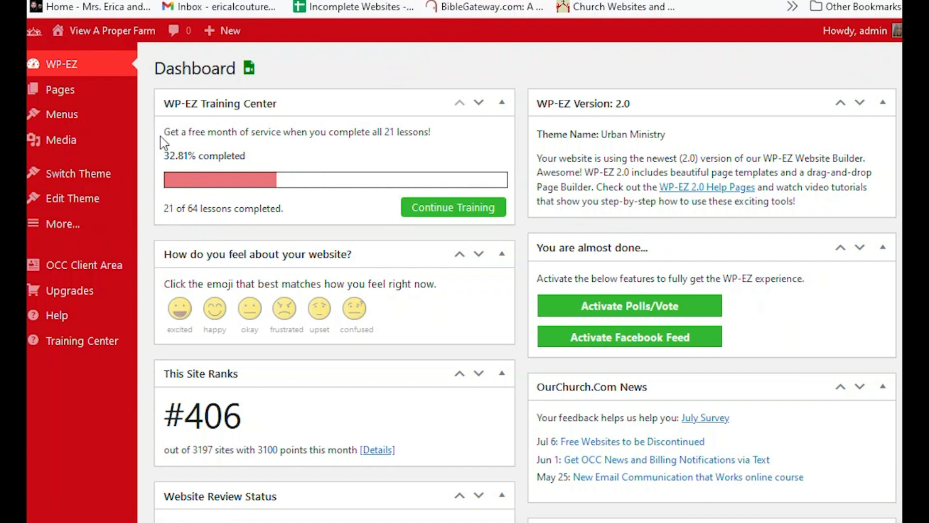
# Open the site's Calendar feature and bring up the Timely account sign-up form
pyautogui.moveTo(54, 232)
pyautogui.moveTo(82, 225)
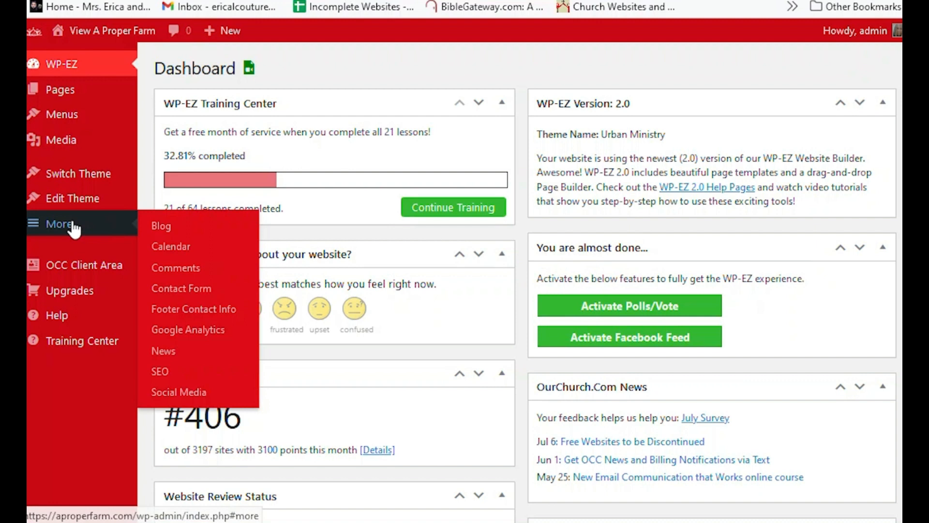
pyautogui.click(178, 249)
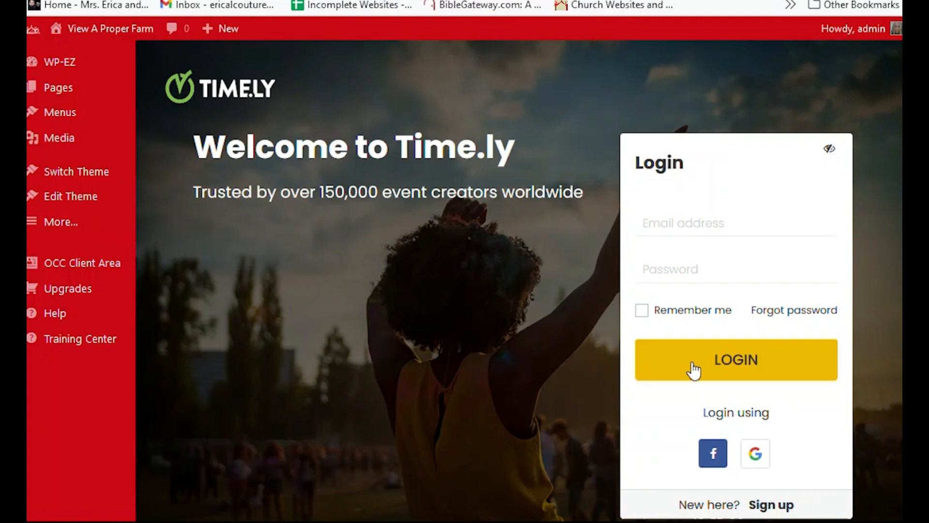
pyautogui.scroll(-1, 702, 271)
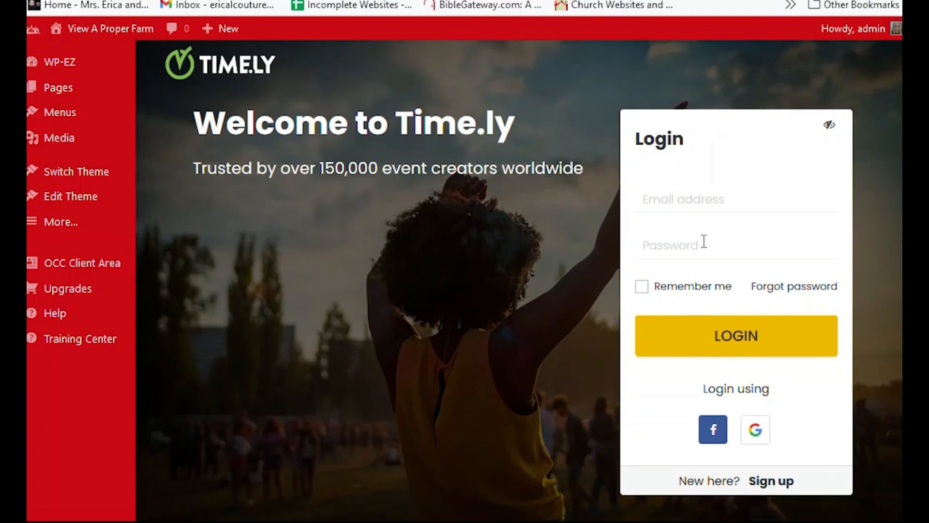
pyautogui.click(773, 483)
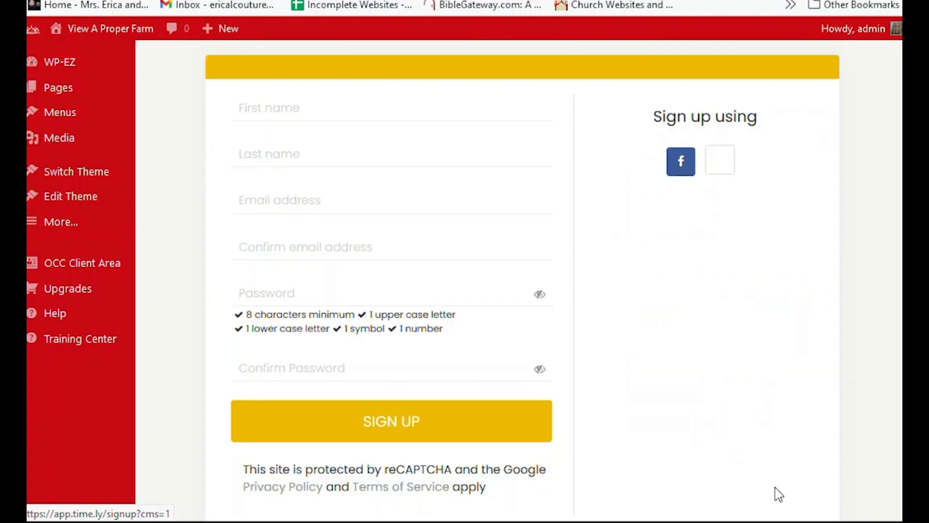
# Fill in the sign-up form's first name, last name, email address and email confirmation
pyautogui.click(416, 151)
pyautogui.write('Erica')
pyautogui.press('Tab')
pyautogui.write('Co')
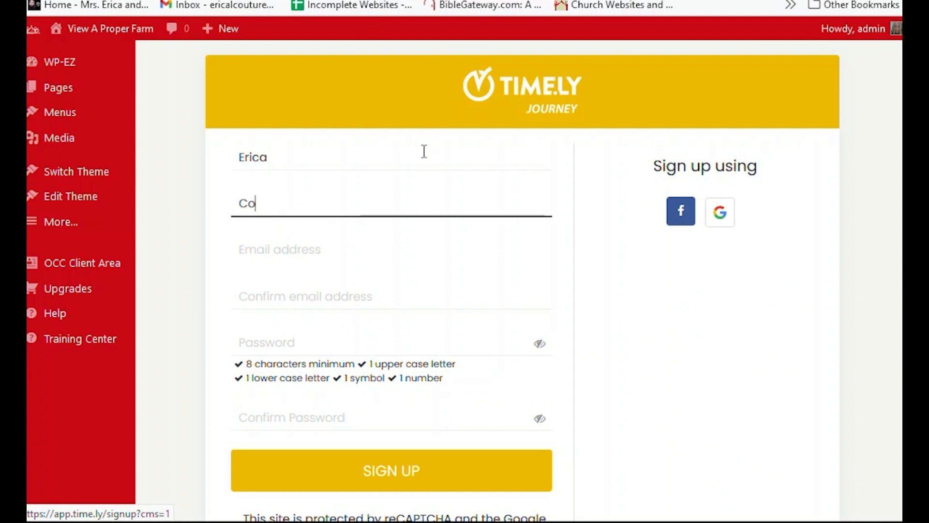
pyautogui.press('Tab')
pyautogui.write('eri')
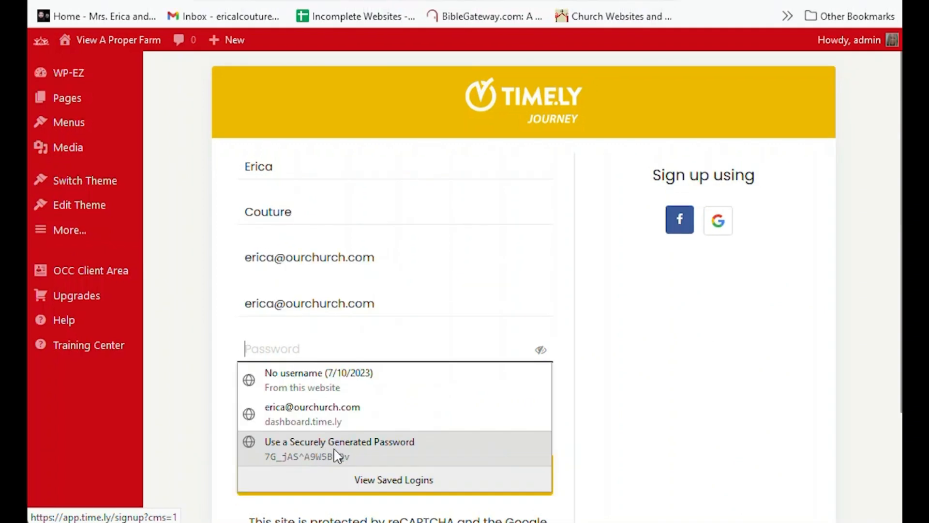
# Fill both password fields with the securely generated password and submit the Timely sign-up
pyautogui.click(338, 455)
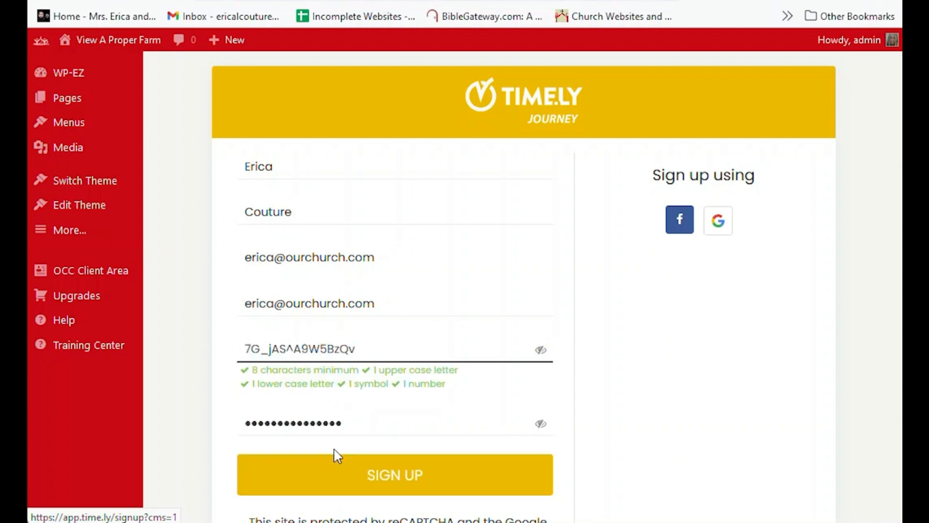
pyautogui.scroll(-3, 374, 455)
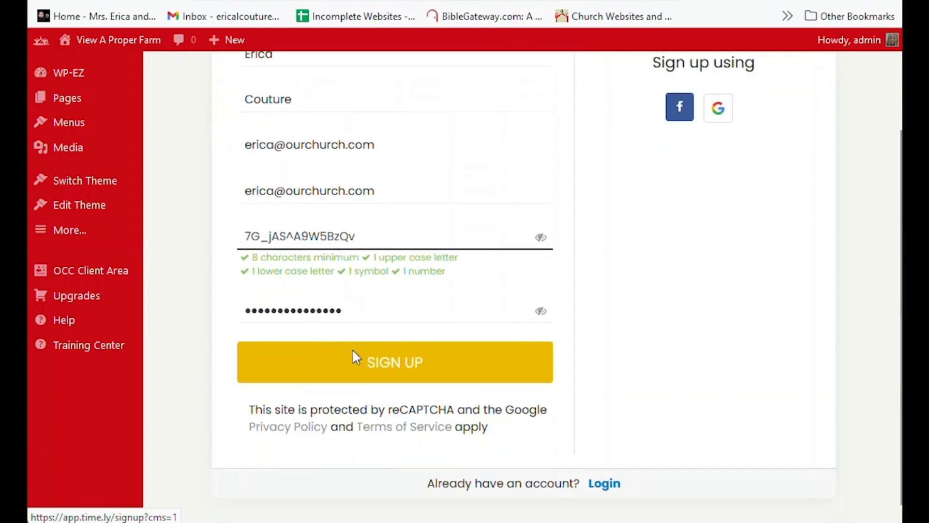
pyautogui.click(397, 367)
pyautogui.click(411, 165)
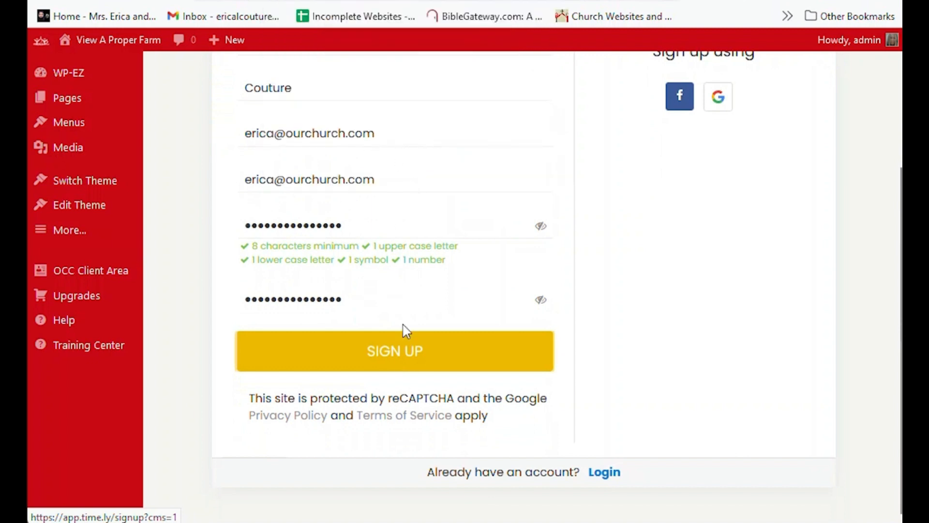
pyautogui.click(426, 376)
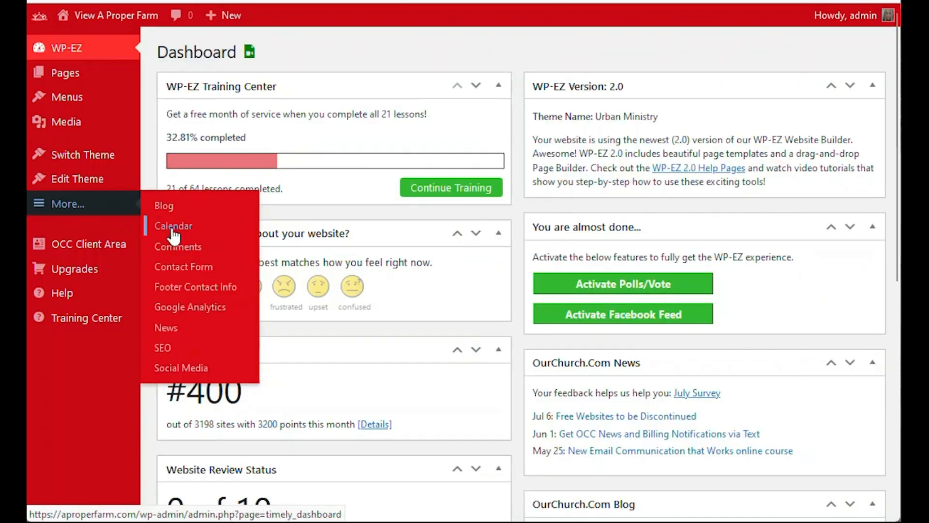
# Open the site's calendar dashboard and expand the WP Quick Start checklist
pyautogui.click(174, 226)
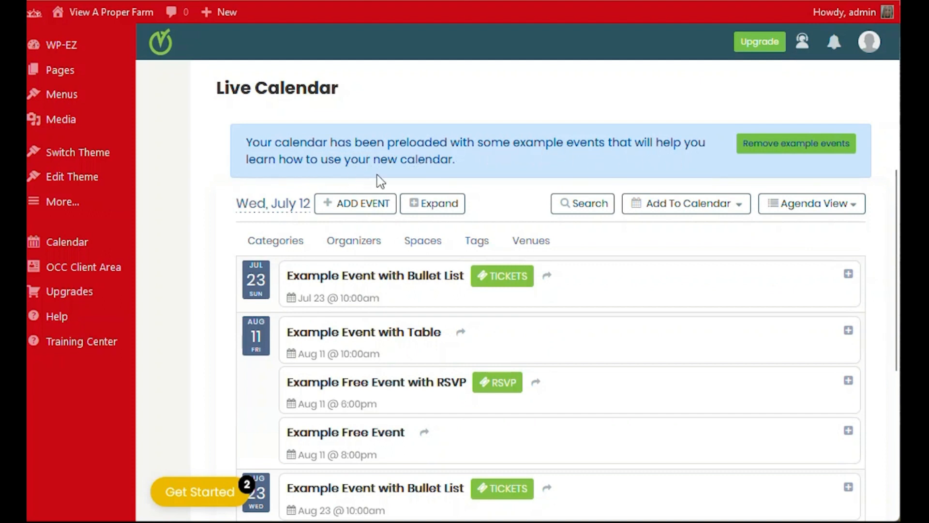
pyautogui.click(815, 145)
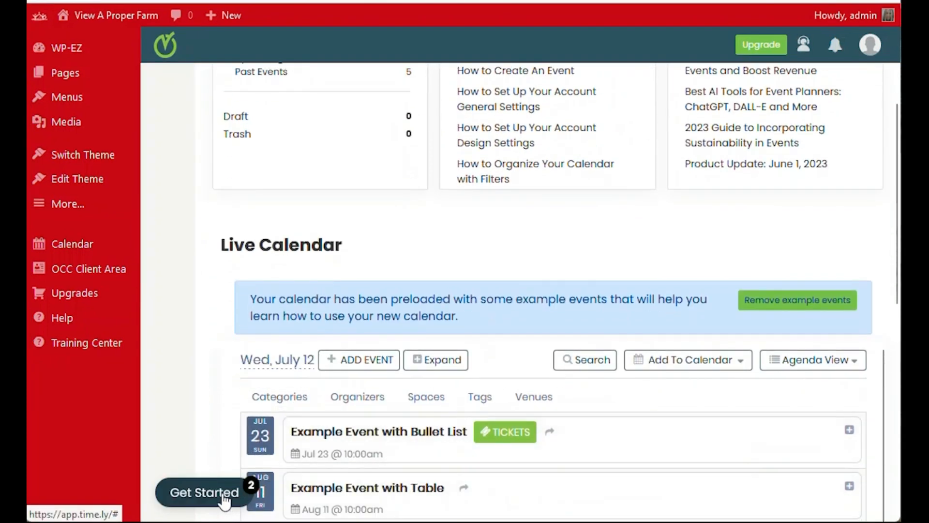
pyautogui.click(224, 502)
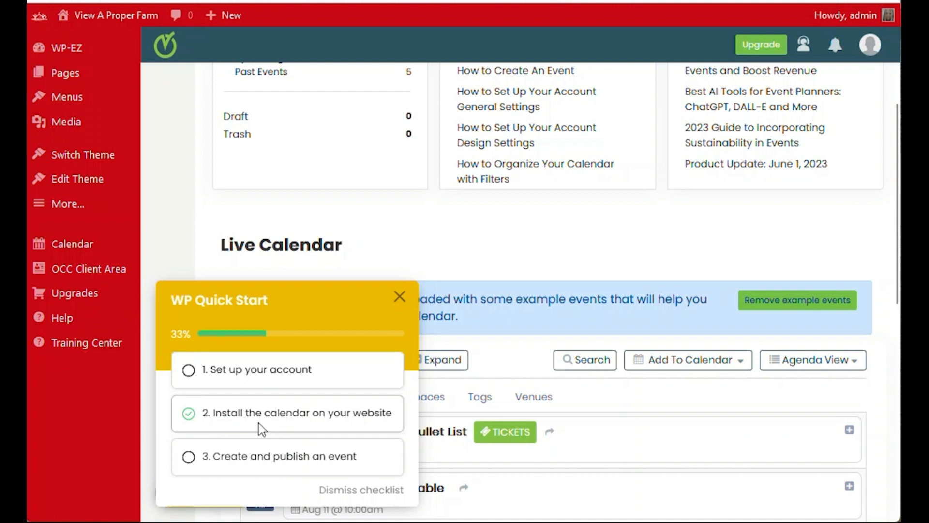
# Open the checklist's guide on installing the calendar and read through its embed code instructions
pyautogui.click(338, 413)
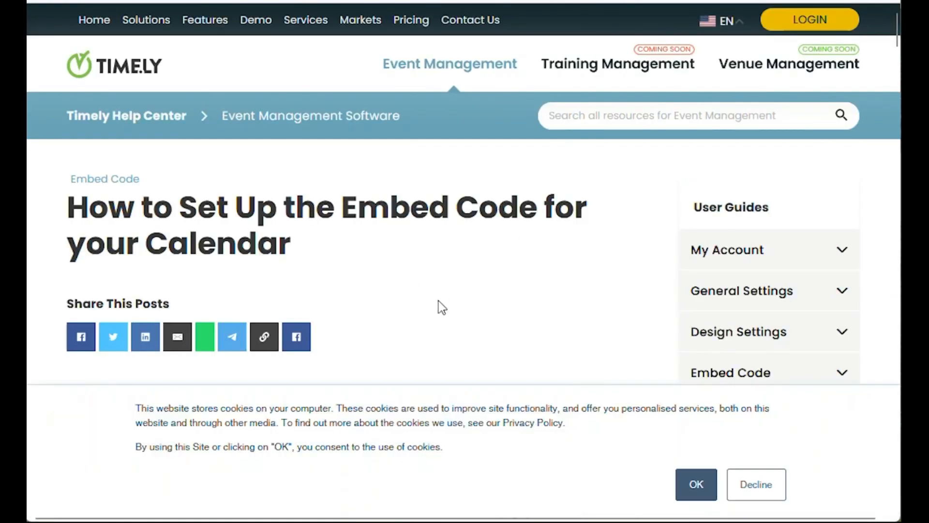
pyautogui.scroll(-7, 438, 307)
pyautogui.scroll(-12, 357, 242)
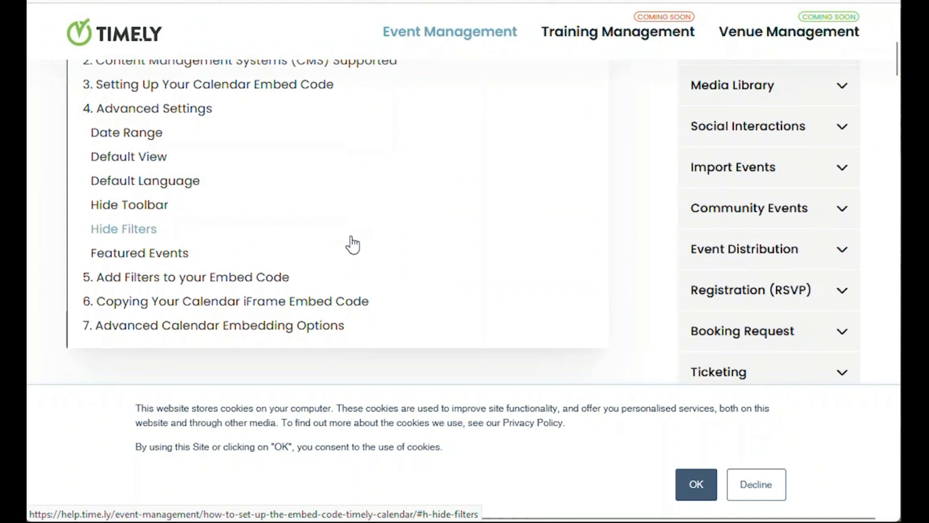
pyautogui.scroll(-10, 351, 236)
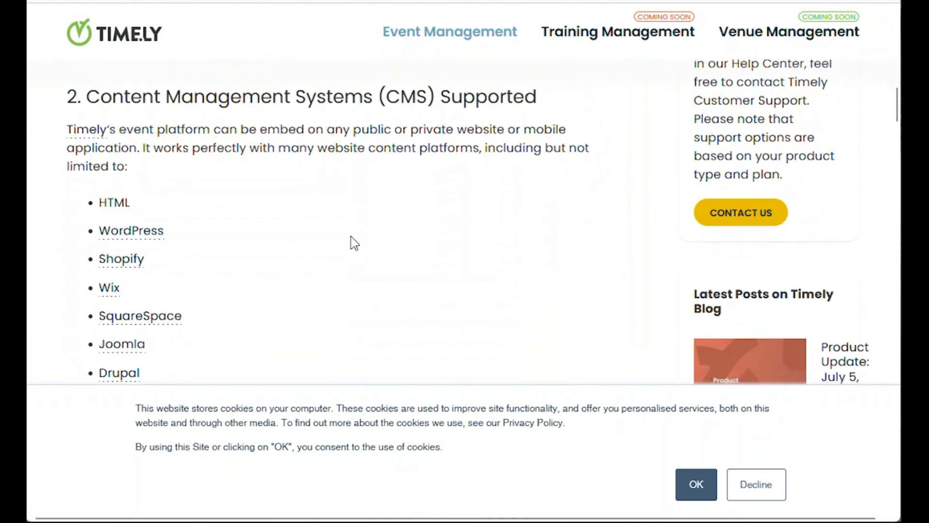
pyautogui.scroll(-8, 351, 237)
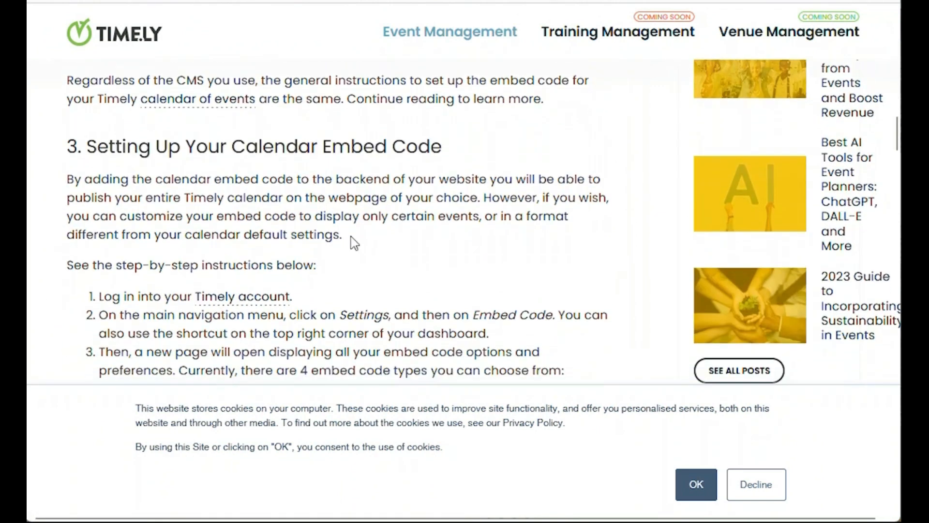
pyautogui.scroll(-7, 350, 236)
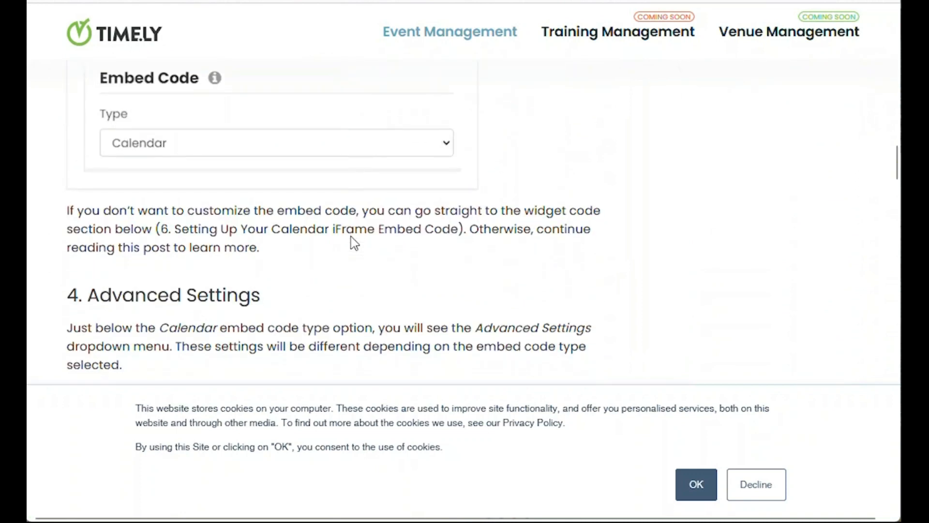
pyautogui.scroll(-13, 350, 237)
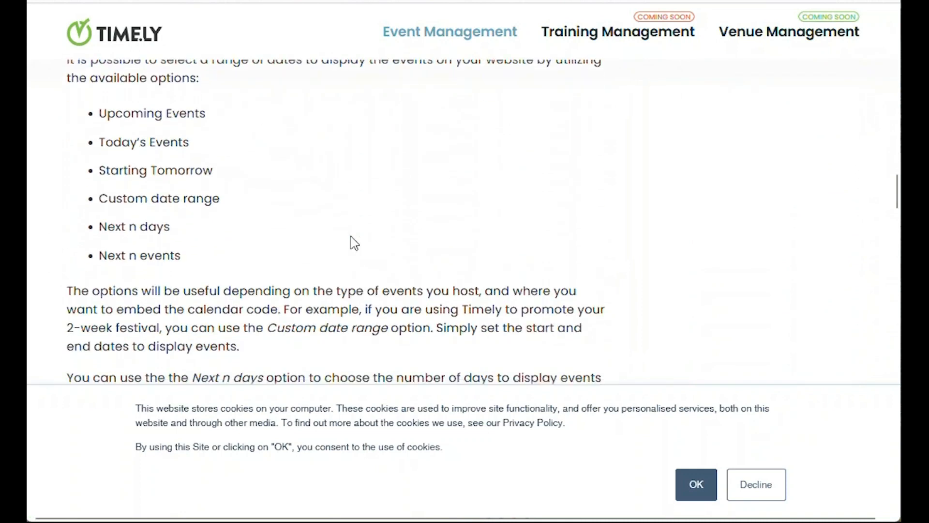
pyautogui.scroll(-2, 353, 242)
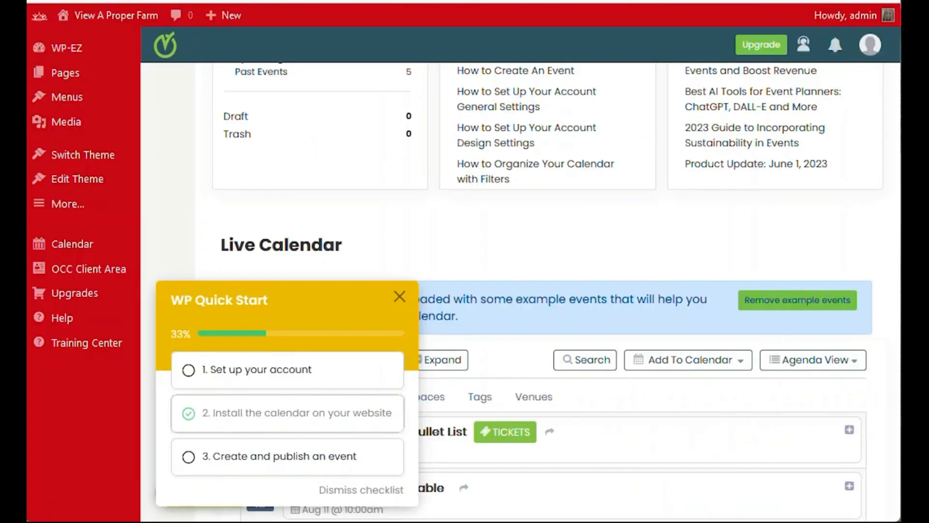
# Open the calendar's Embed Code settings and copy the iFrame widget code snippet
pyautogui.scroll(4, 385, 262)
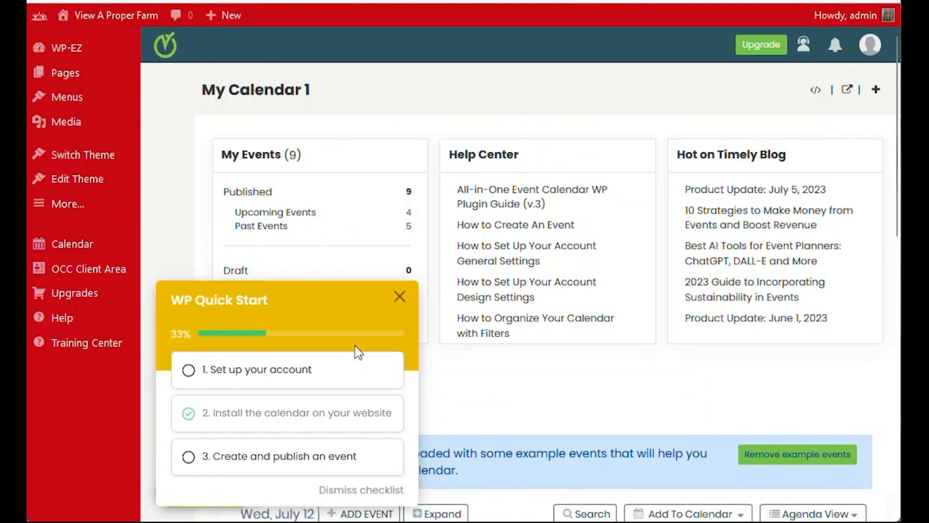
pyautogui.click(377, 413)
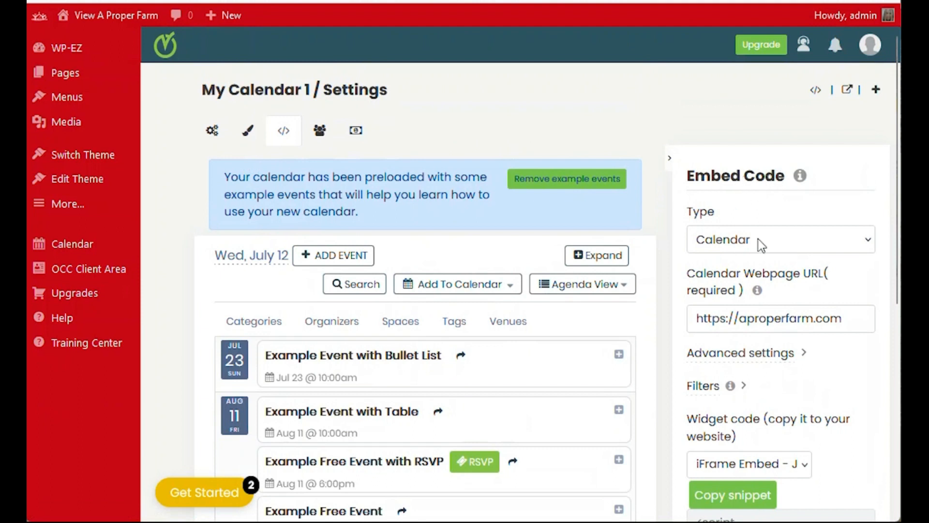
pyautogui.scroll(-3, 743, 281)
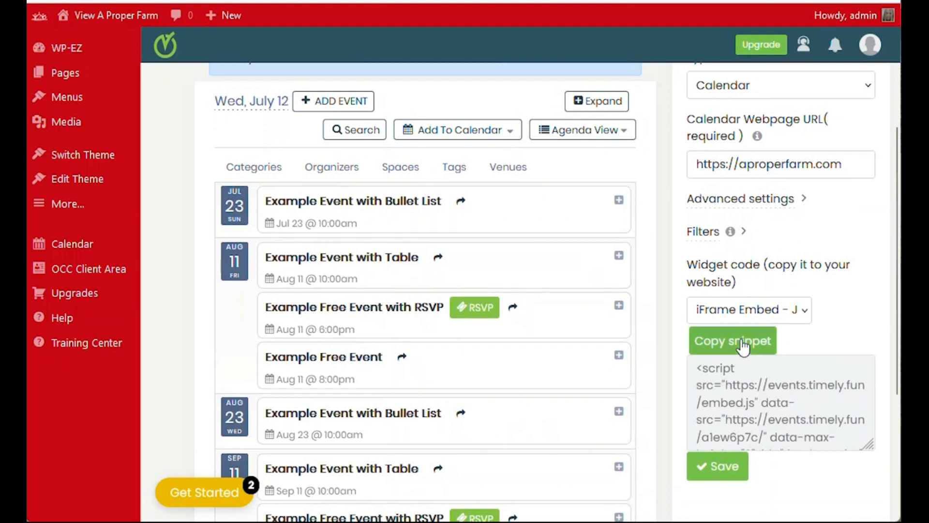
pyautogui.click(744, 345)
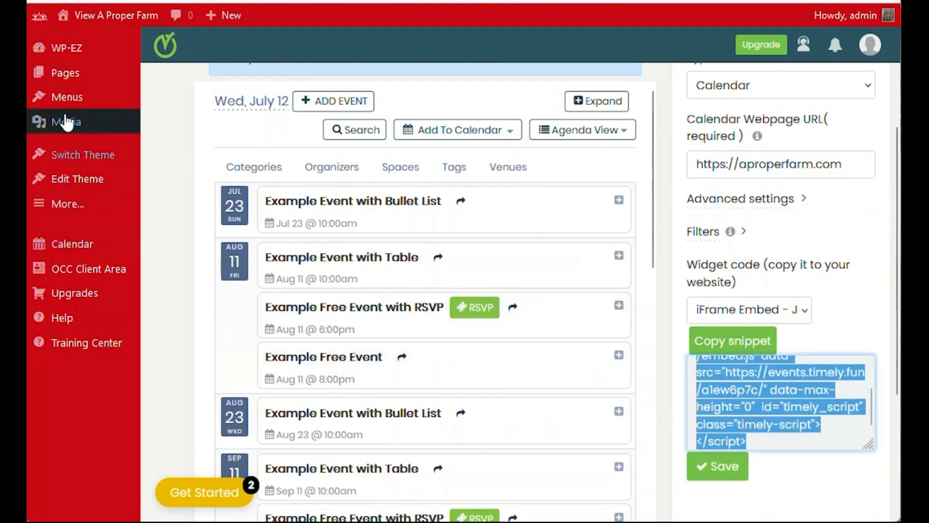
# Create a new page on the website titled "Calendar"
pyautogui.moveTo(73, 76)
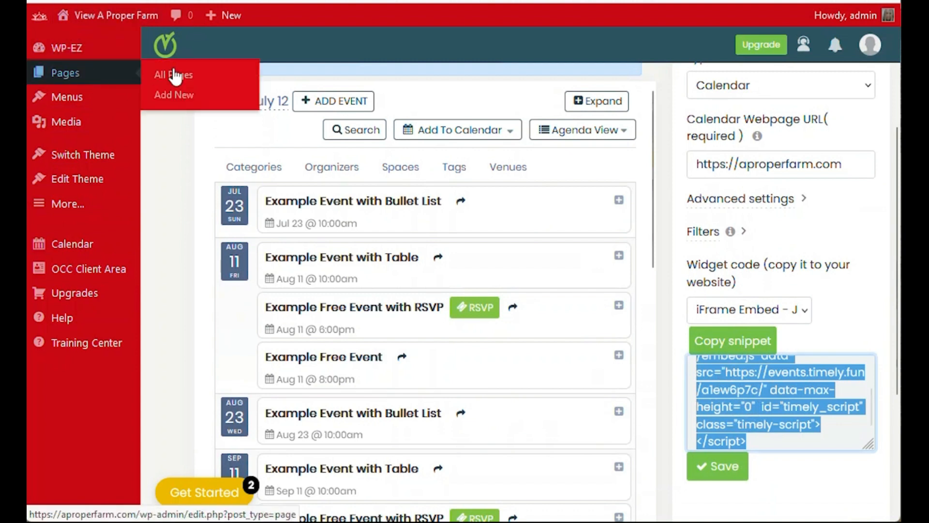
pyautogui.click(186, 98)
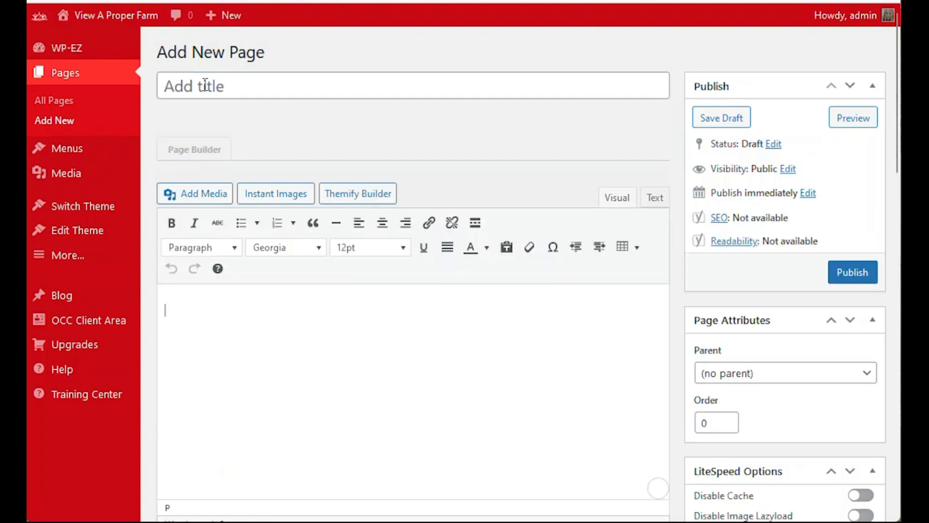
pyautogui.write('Calendar')
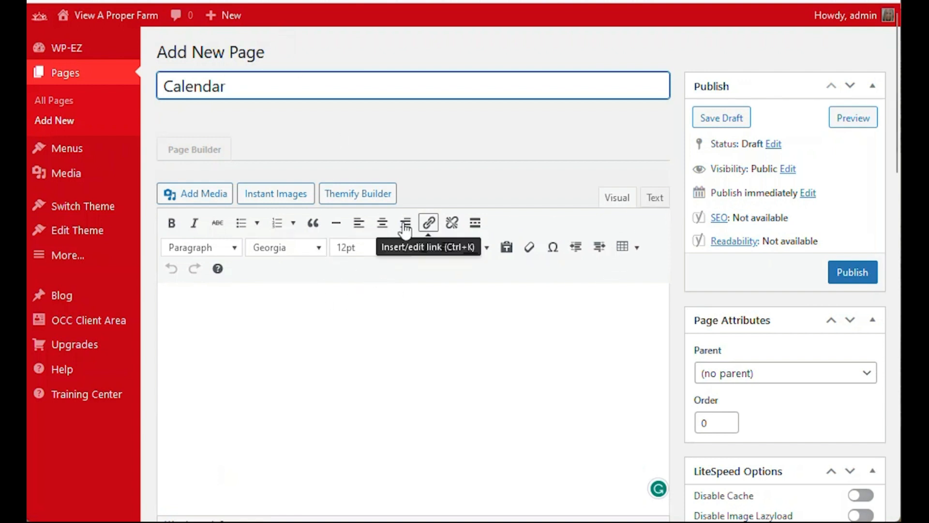
# Paste the Timely embed script into the page's content in Text mode and publish the page
pyautogui.click(654, 197)
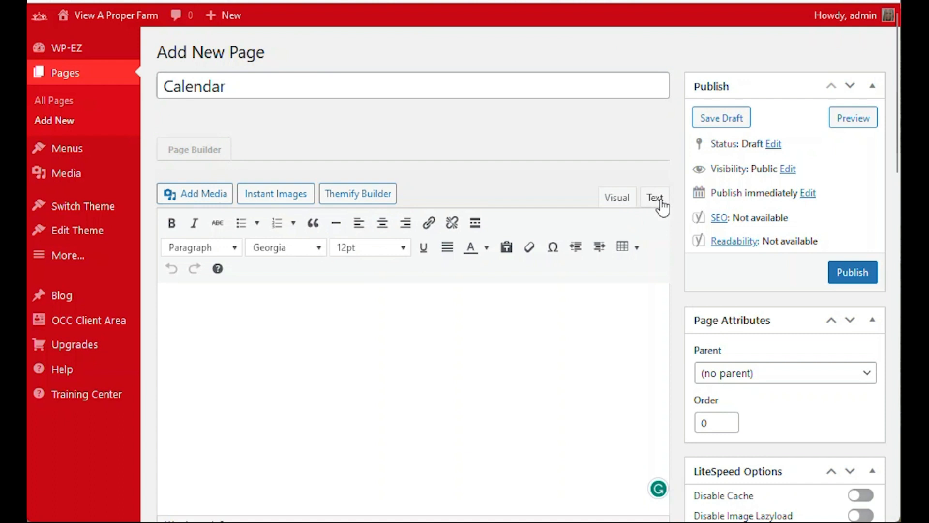
pyautogui.write('<script src="https://events.timely.fun/embed.js" data-src="https://events.timely.fun/alew6p7c/" data-max-height="0"  id="timely_script" class="timely-script"></script>')
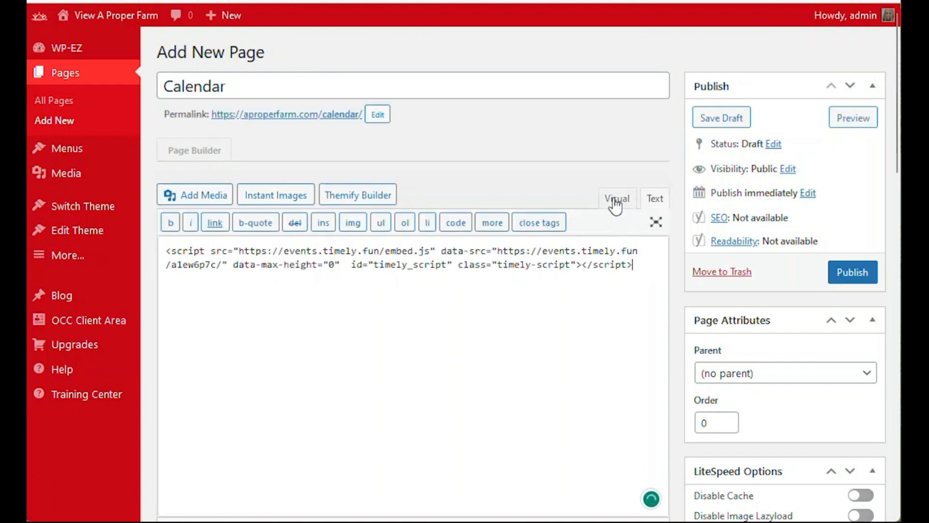
pyautogui.click(848, 272)
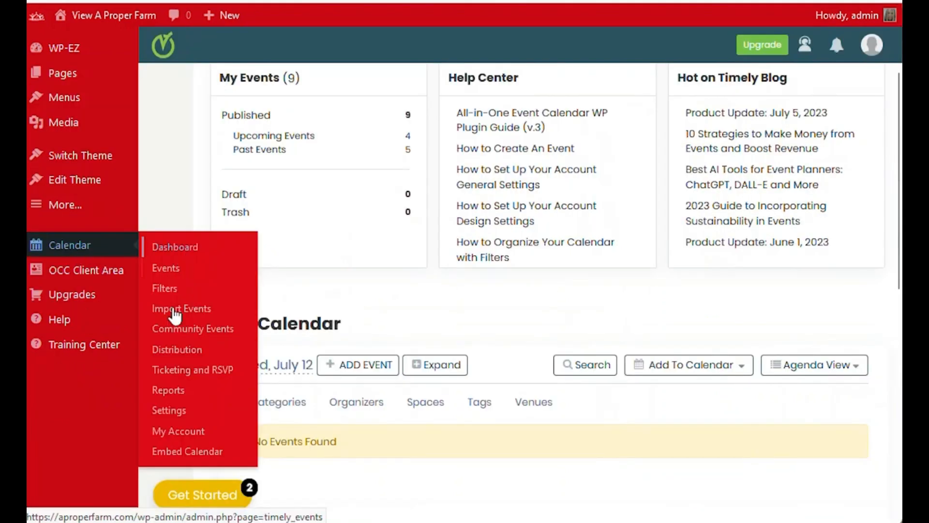
# Open the calendar's general settings, rename the calendar to "Harvest Calendar" and save the change
pyautogui.click(167, 408)
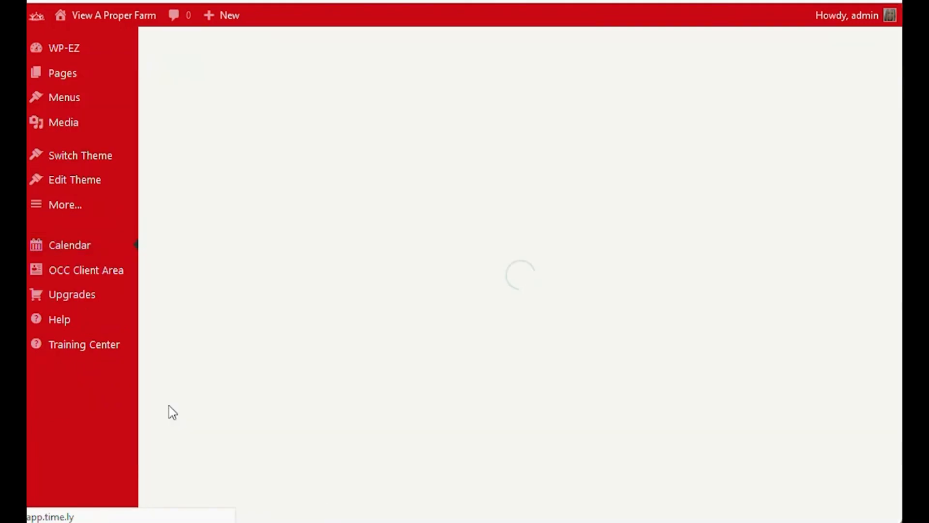
pyautogui.scroll(-2, 821, 236)
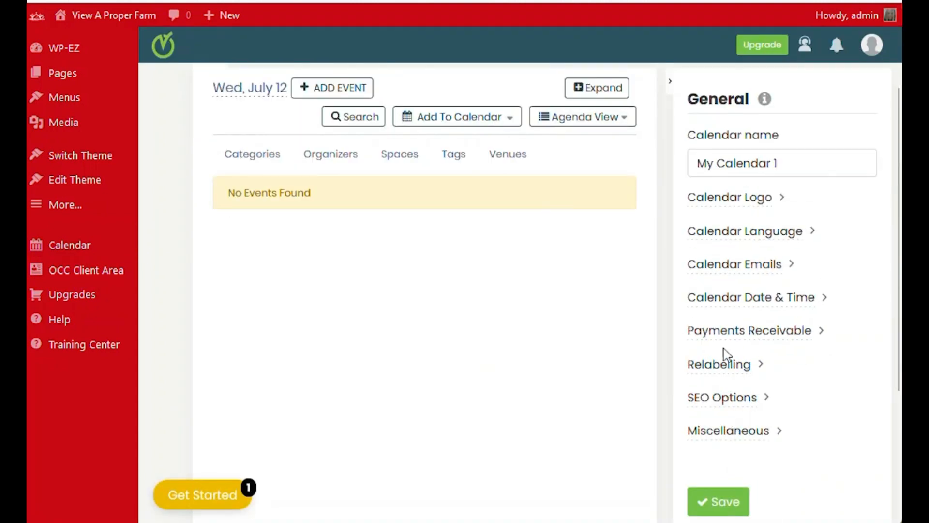
pyautogui.scroll(2, 731, 344)
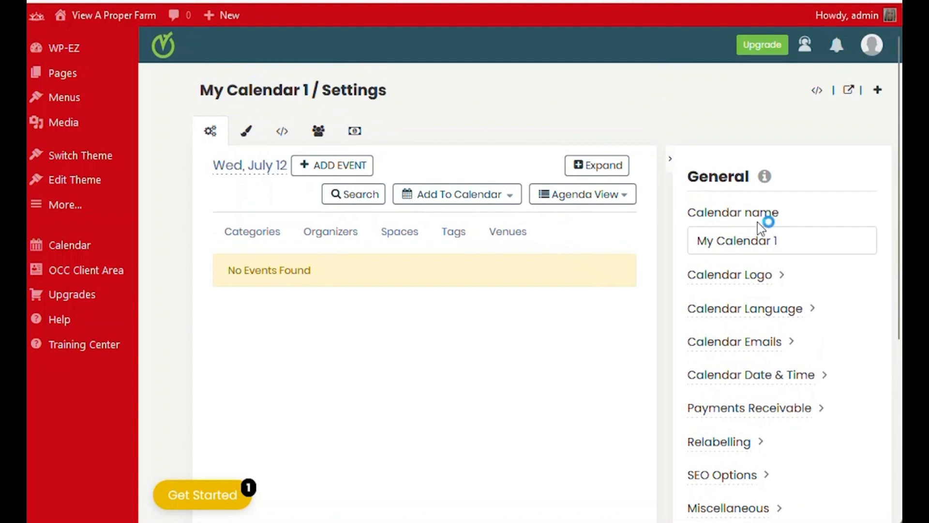
pyautogui.tripleClick(729, 250)
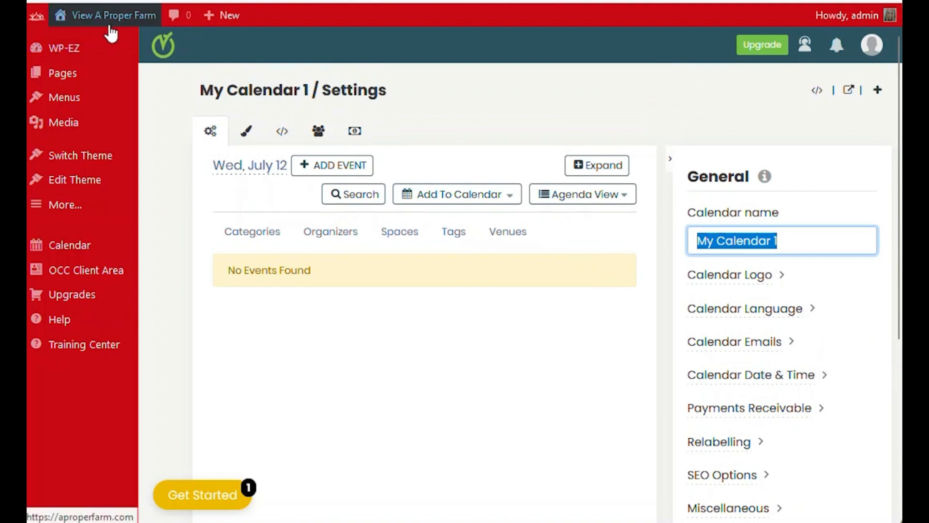
pyautogui.tripleClick(781, 243)
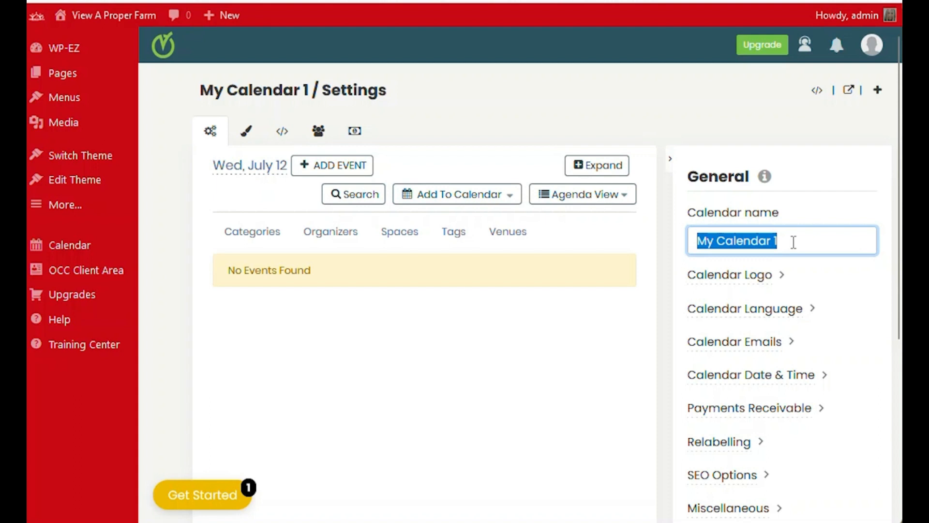
pyautogui.write('Harve')
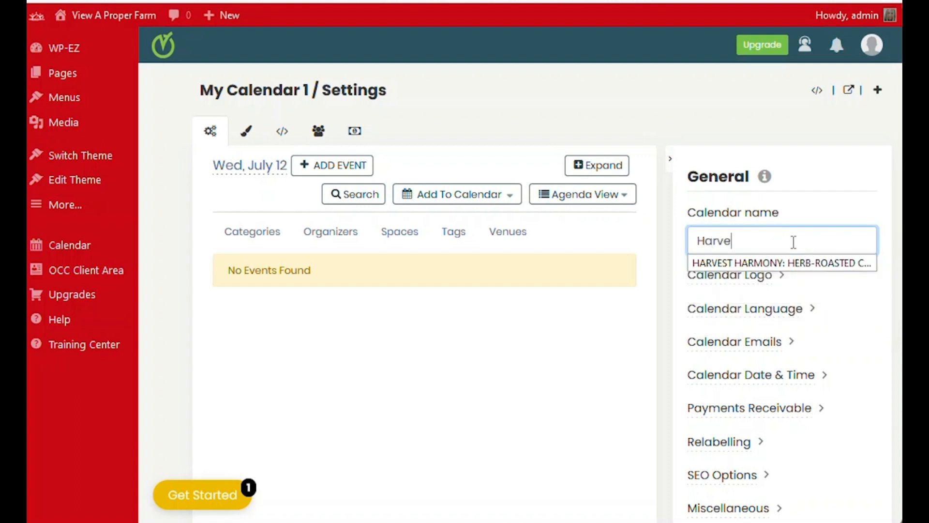
pyautogui.write('st Calendar')
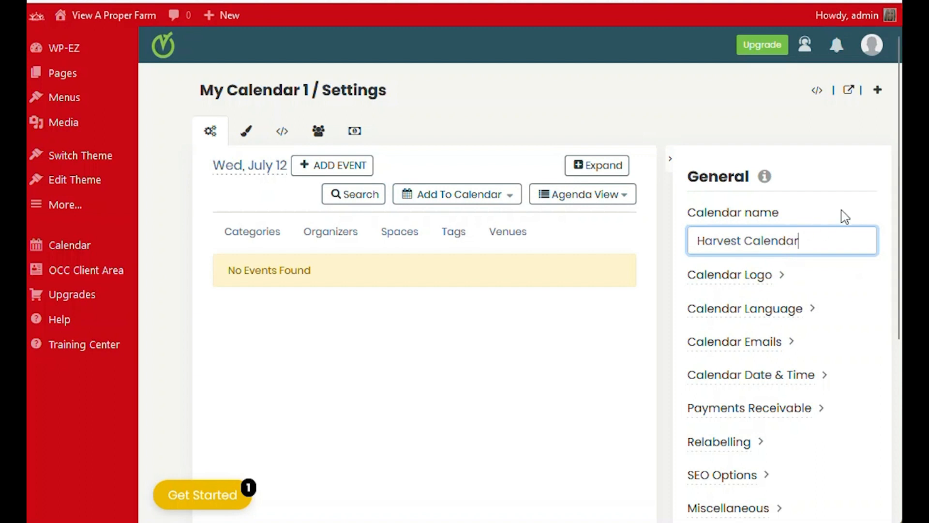
pyautogui.click(842, 210)
pyautogui.scroll(-3, 840, 211)
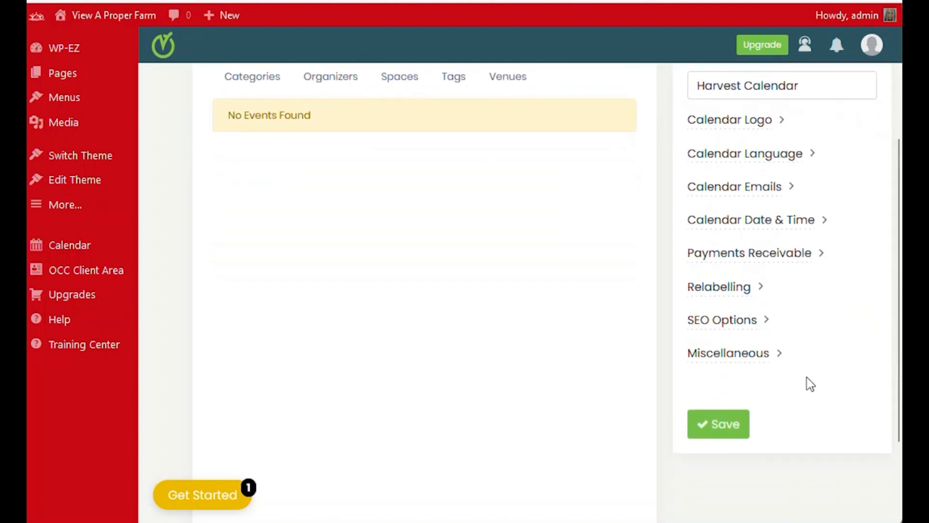
pyautogui.click(728, 427)
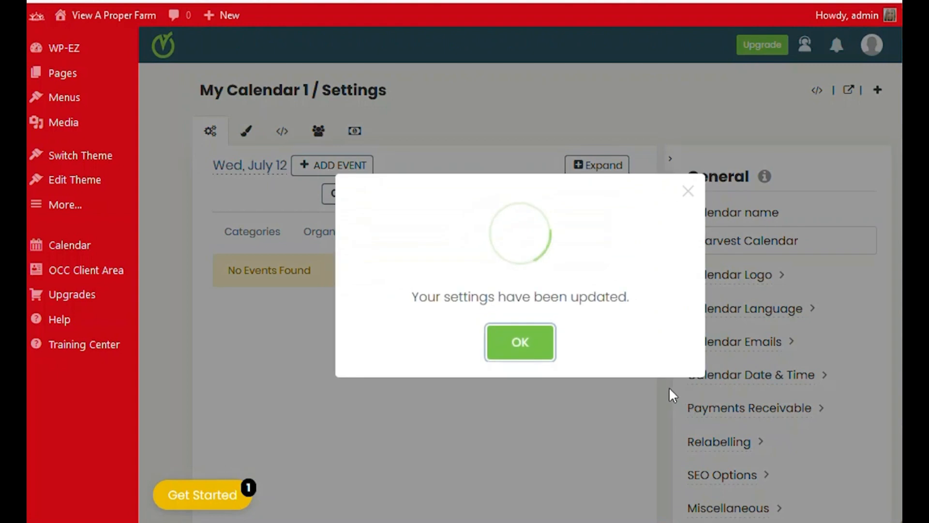
pyautogui.click(511, 347)
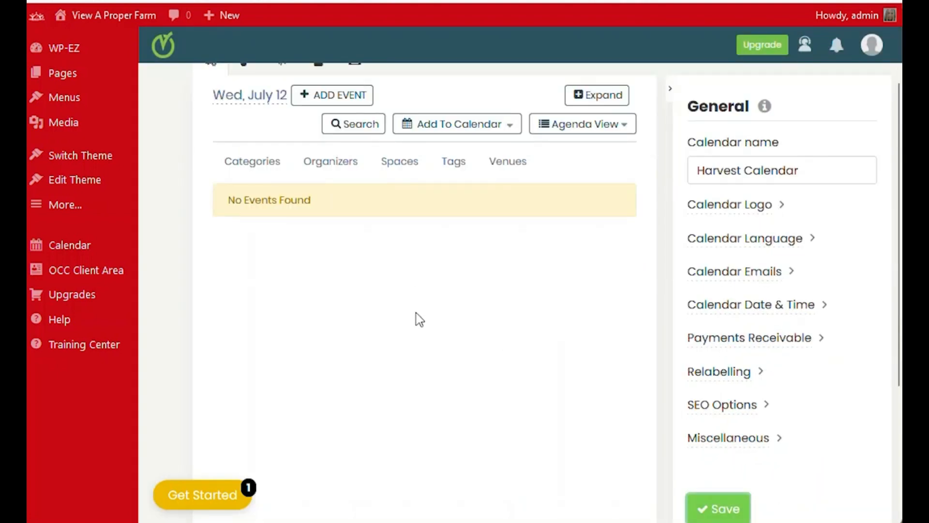
# Try to switch the calendar to Month View from the settings preview and save the general settings
pyautogui.click(557, 194)
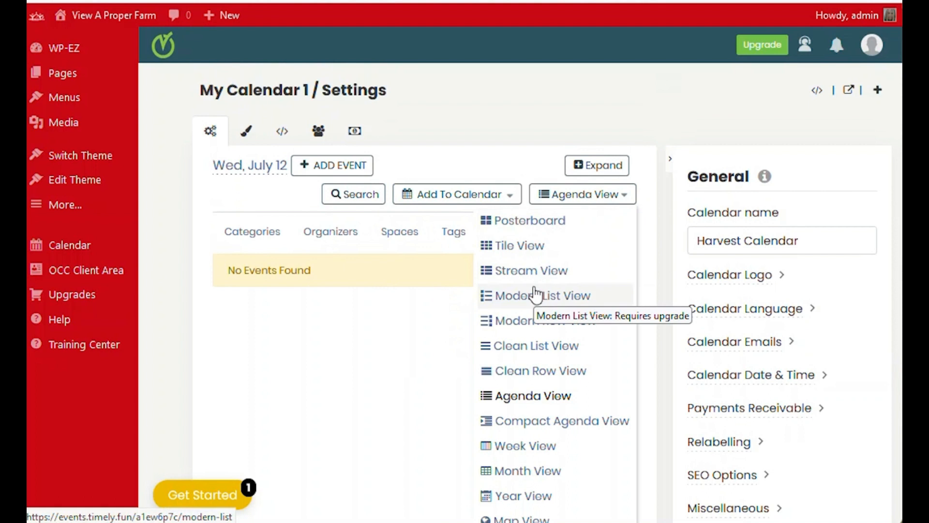
pyautogui.scroll(-2, 529, 276)
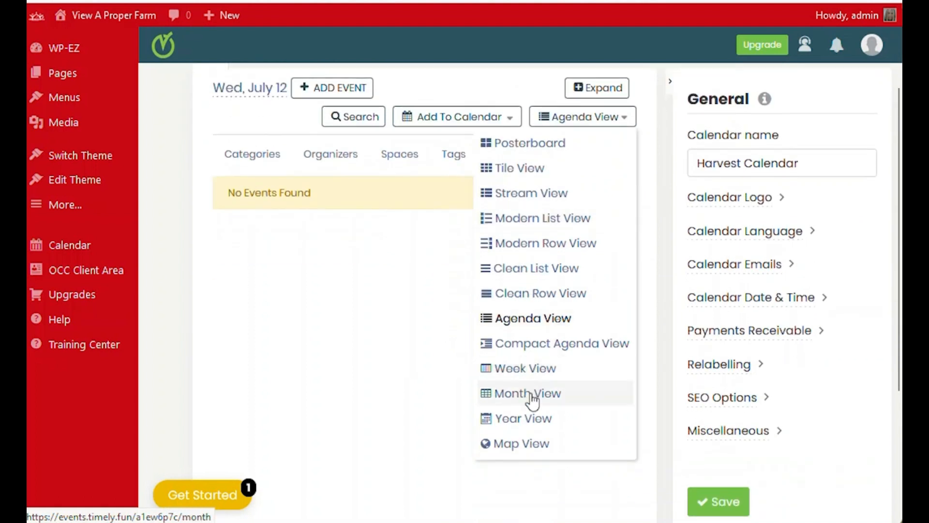
pyautogui.click(532, 394)
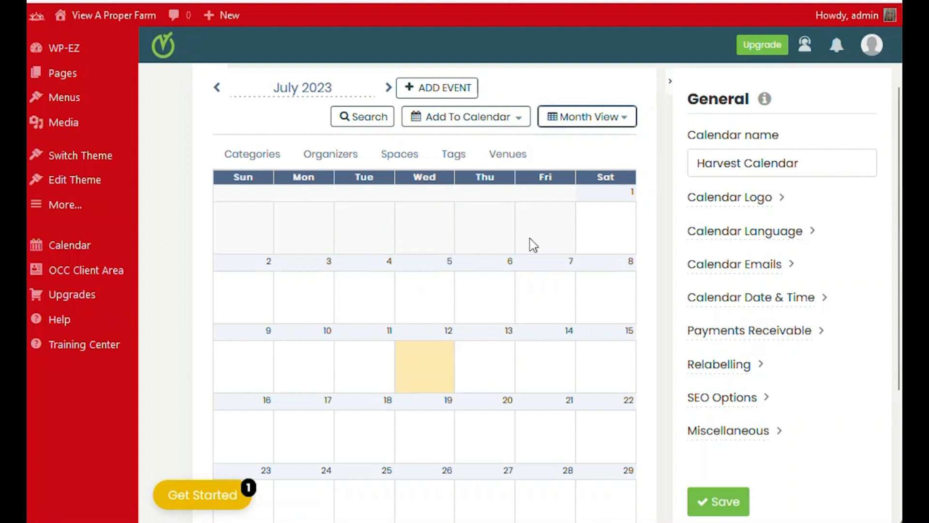
pyautogui.click(740, 506)
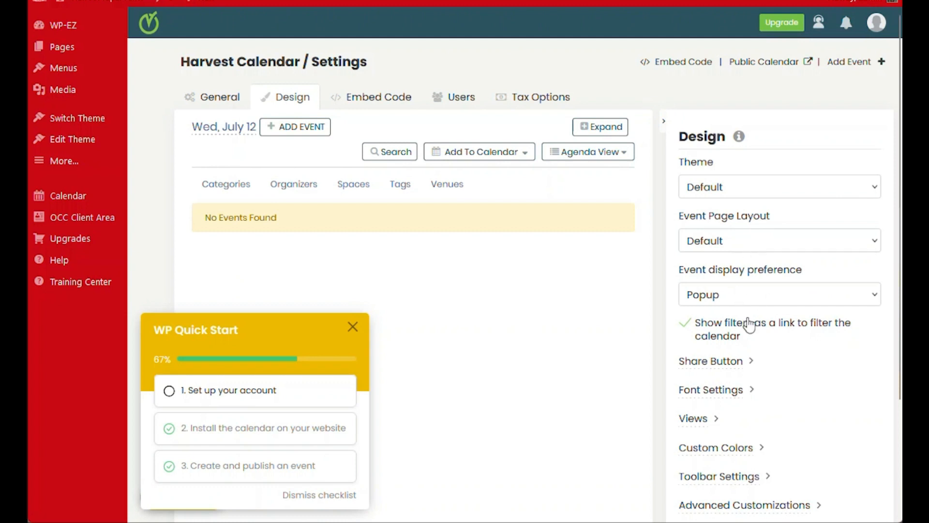
# In the calendar's Design settings, set the default view to Month for both desktop and mobile, and save
pyautogui.scroll(-2, 751, 331)
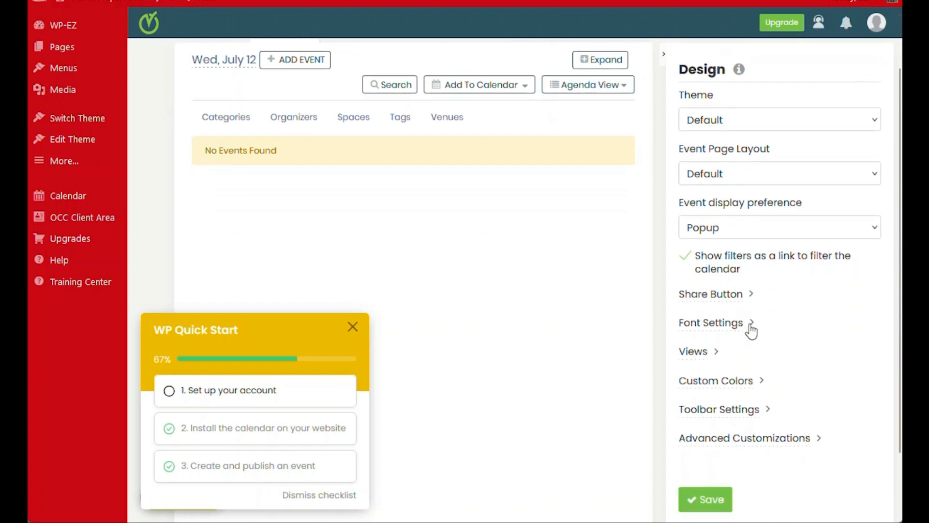
pyautogui.click(716, 354)
pyautogui.scroll(-5, 731, 375)
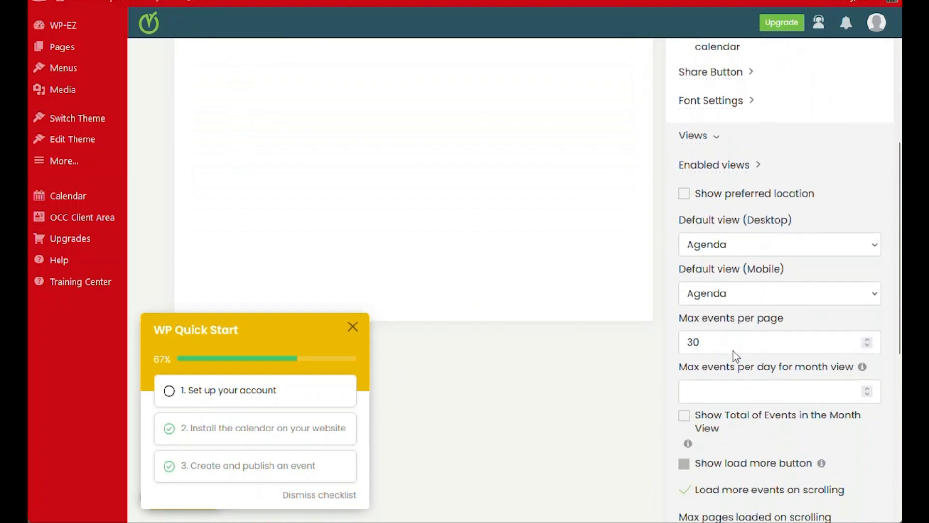
pyautogui.scroll(-2, 736, 370)
pyautogui.click(741, 206)
pyautogui.click(720, 241)
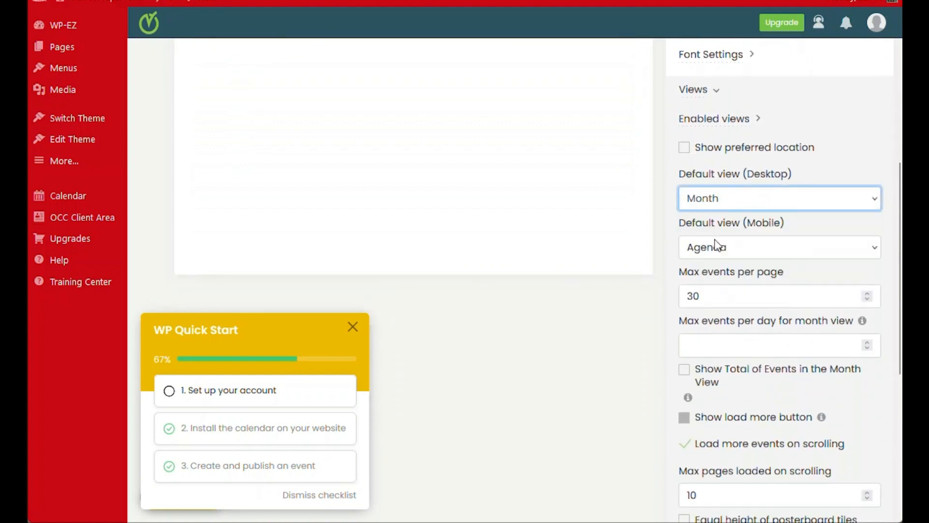
pyautogui.click(758, 255)
pyautogui.click(735, 289)
pyautogui.scroll(-7, 769, 241)
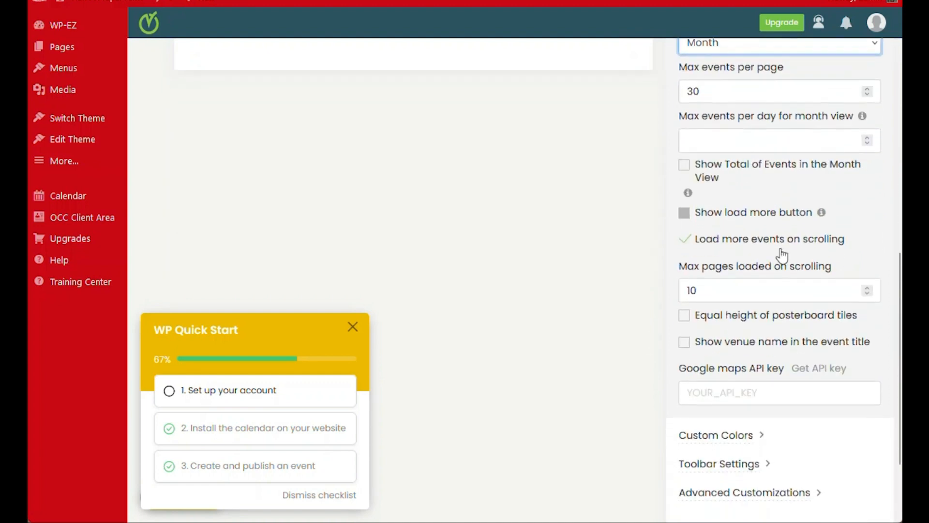
pyautogui.click(712, 442)
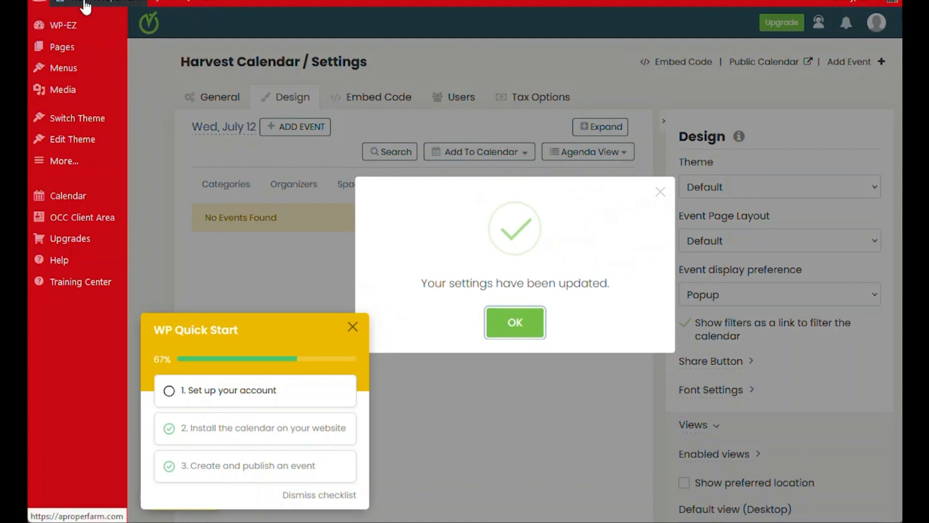
# Visit the live website's Calendar page and examine how the embedded calendar displays
pyautogui.click(86, 4)
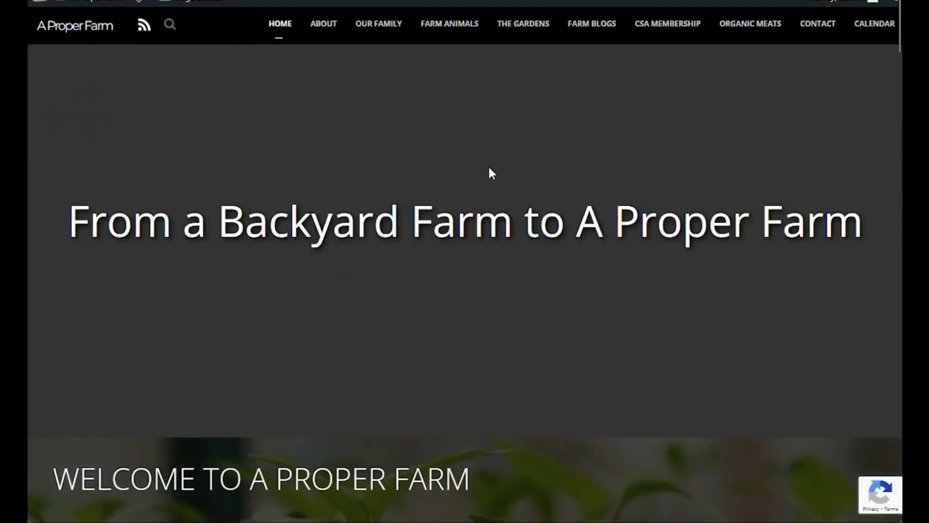
pyautogui.click(883, 30)
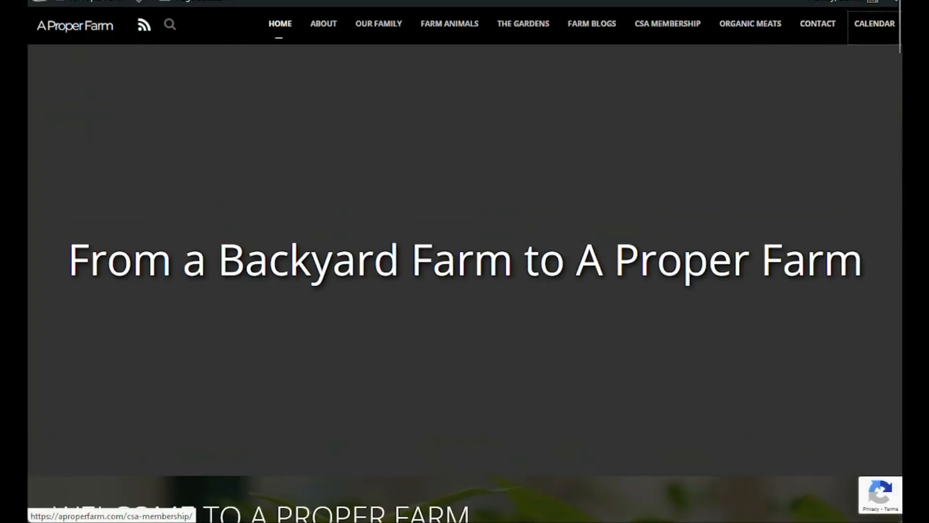
pyautogui.scroll(-4, 527, 292)
pyautogui.scroll(2, 527, 293)
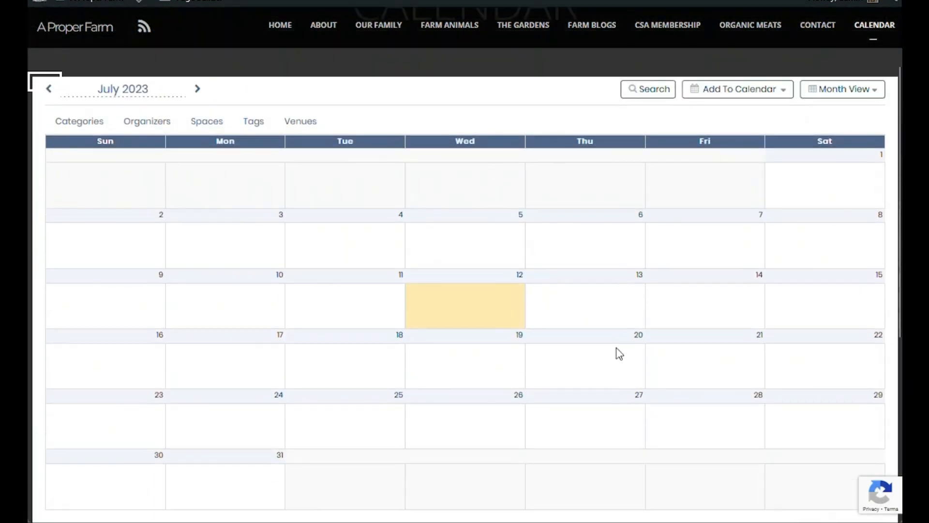
pyautogui.scroll(-4, 596, 223)
pyautogui.scroll(5, 618, 304)
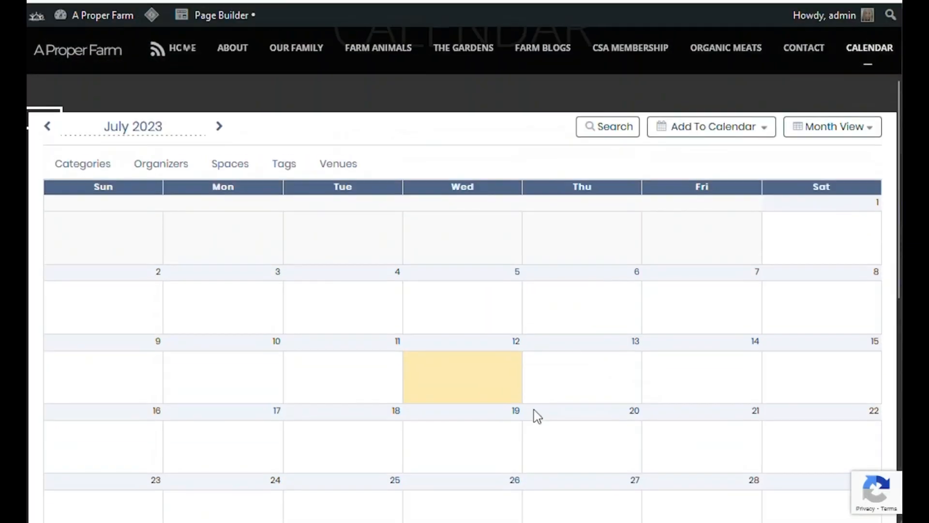
pyautogui.scroll(3, 538, 416)
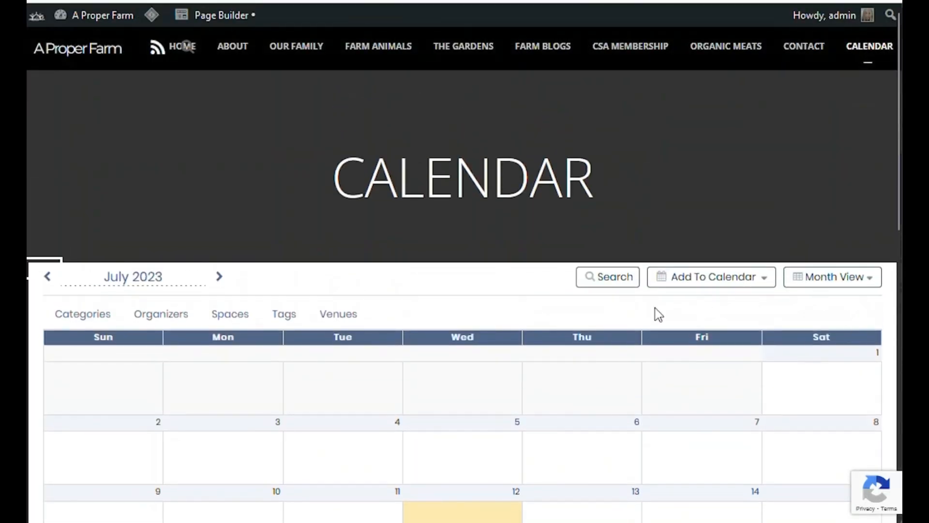
pyautogui.scroll(-2, 498, 346)
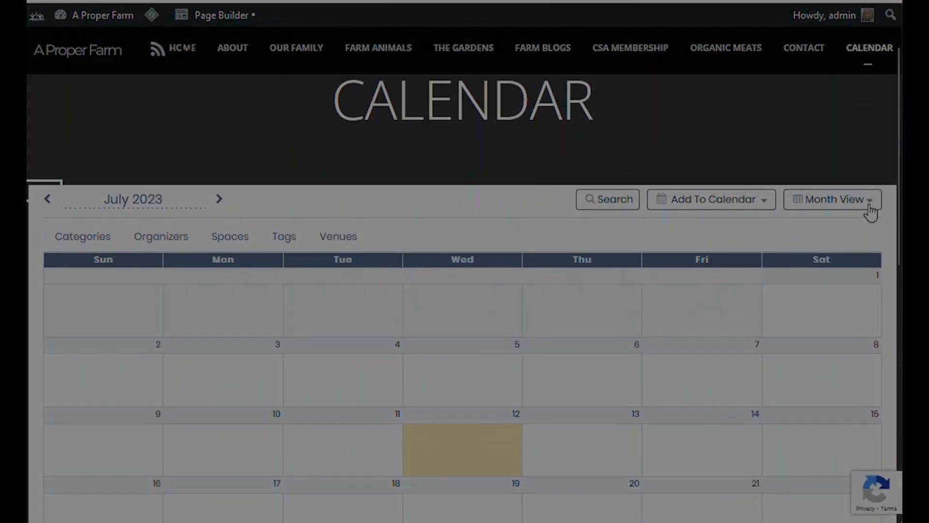